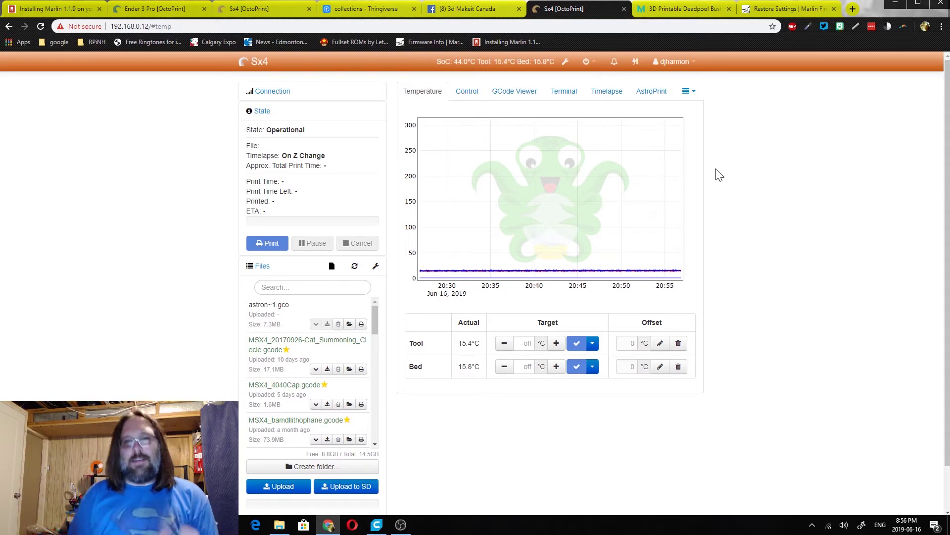
Send M503 from the OctoPrint terminal to request the printer's stored settings.
left_click(564, 93)
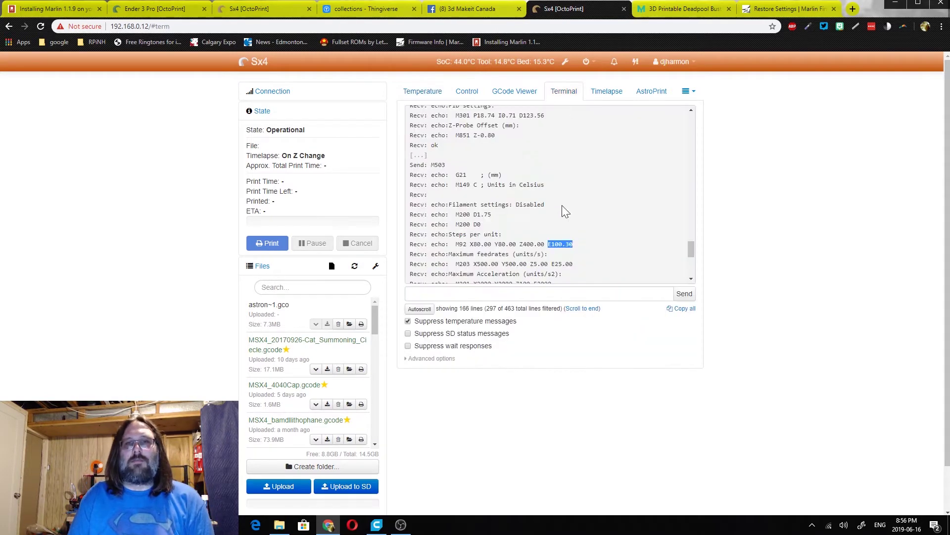
left_click(539, 293)
type("m503")
key("Return")
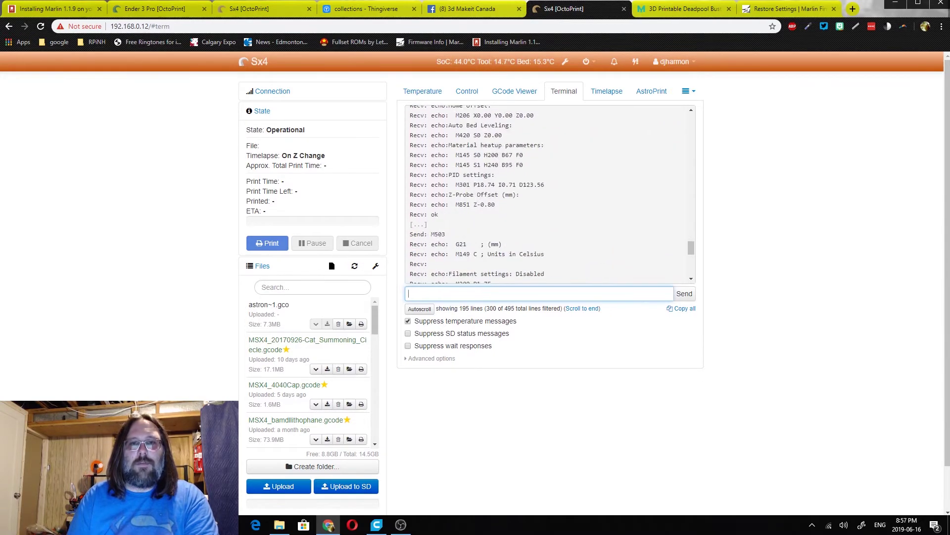
scroll(544, 196, "down", 2)
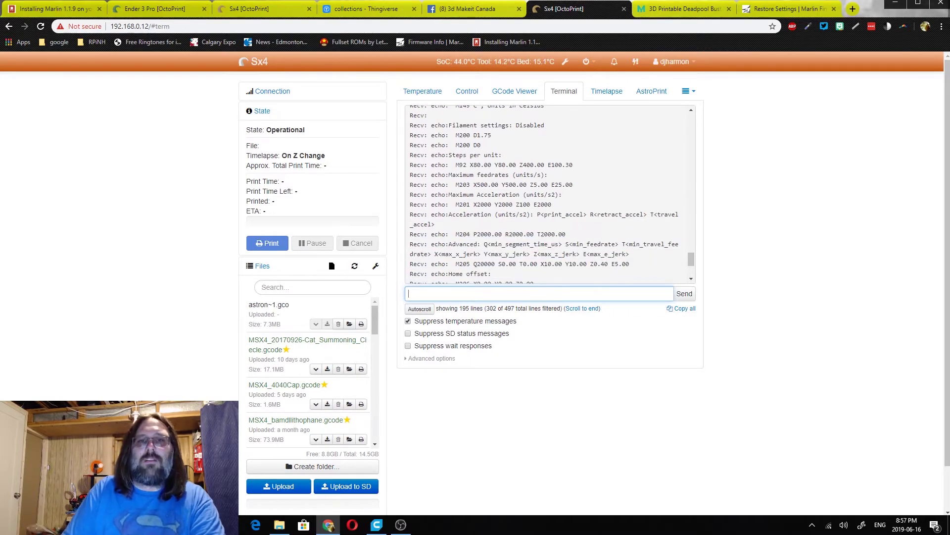
scroll(549, 193, "up", 2)
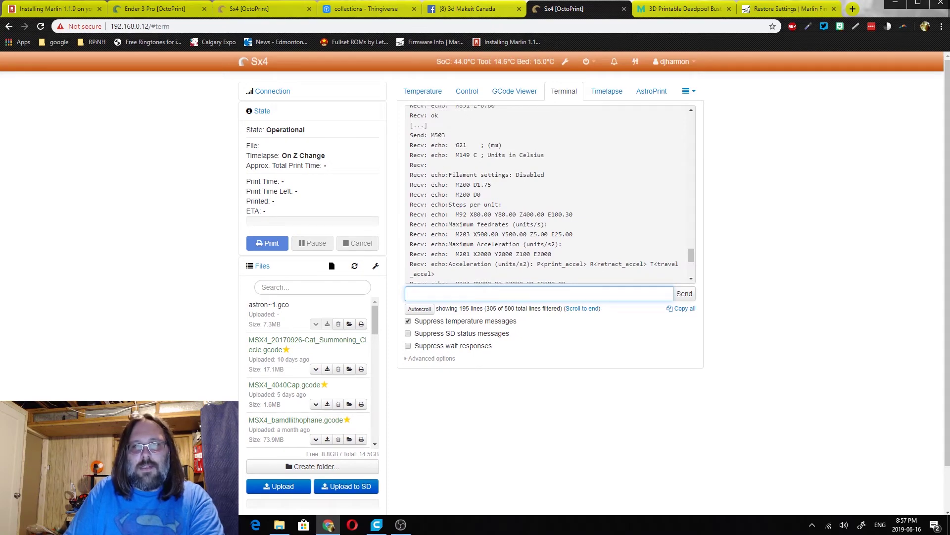
Highlight the M92 steps-per-unit line and its extruder value E100.30.
left_click_drag(441, 204, 581, 214)
left_click_drag(456, 214, 464, 214)
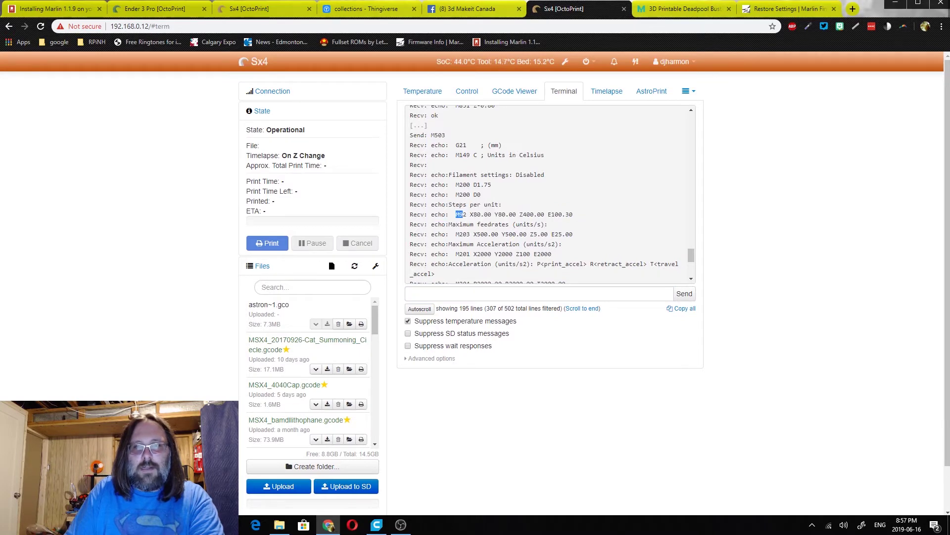
left_click_drag(548, 214, 572, 214)
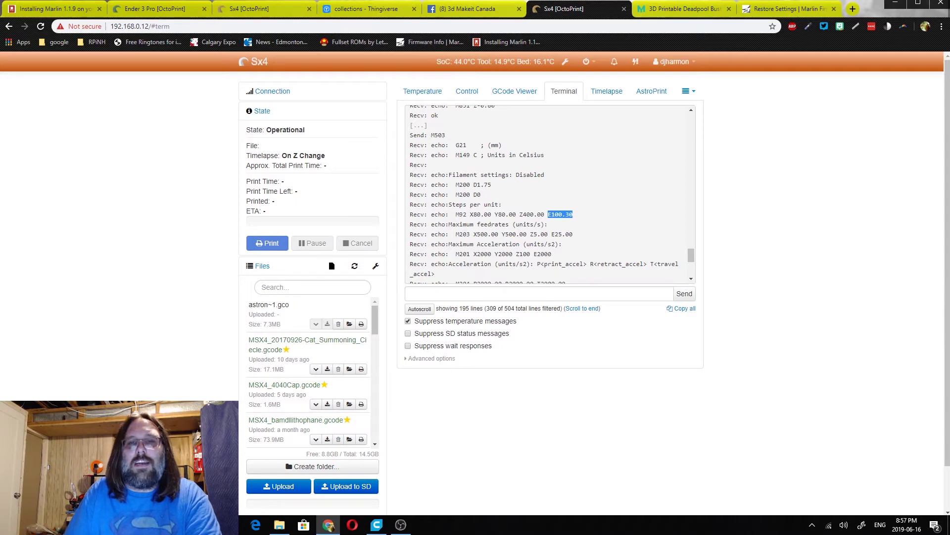
left_click(540, 207)
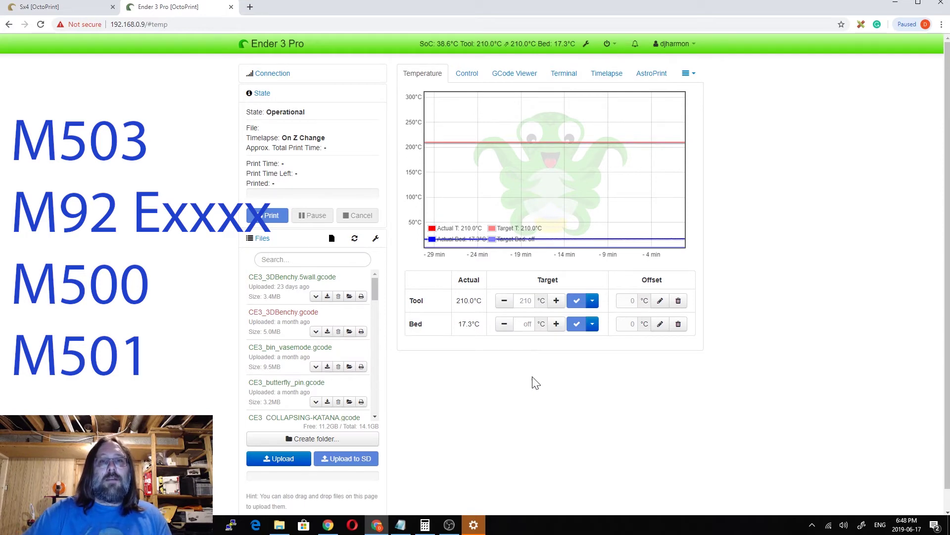
Request the Ender 3 Pro's settings report and highlight the M92 line showing E100.00.
left_click(577, 77)
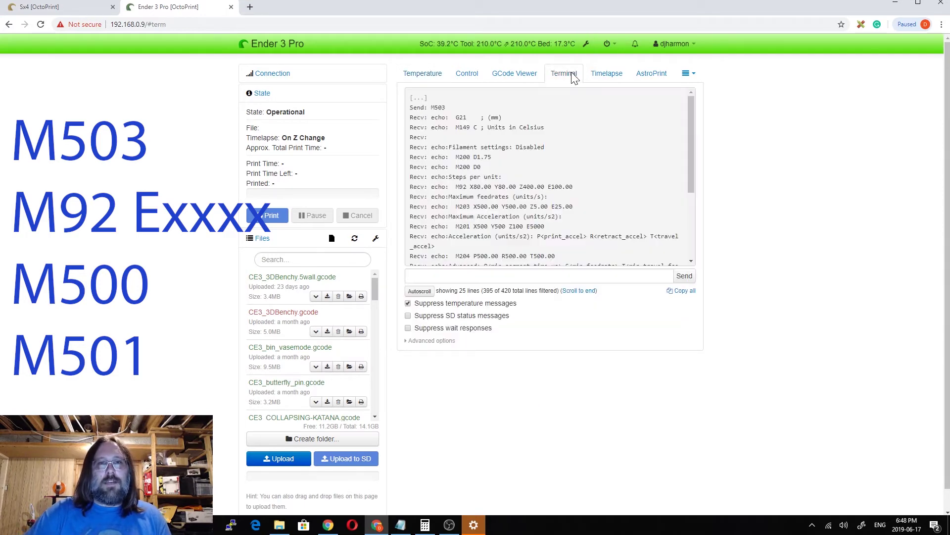
left_click(549, 276)
type("m503")
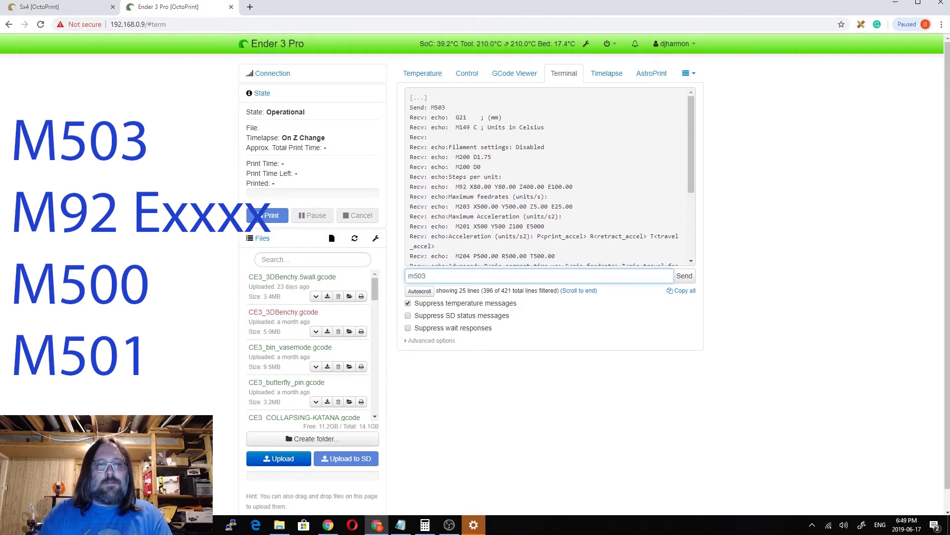
key("Return")
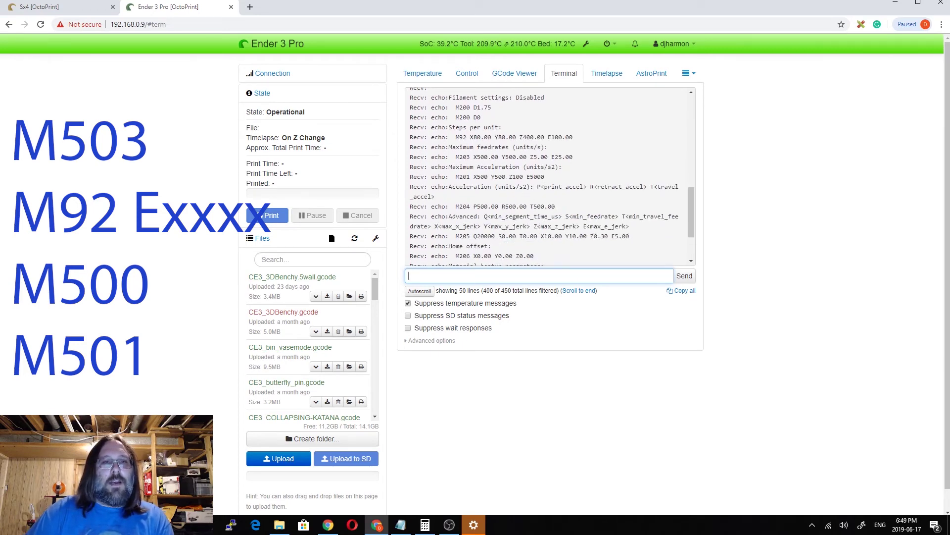
scroll(550, 179, "up", 1)
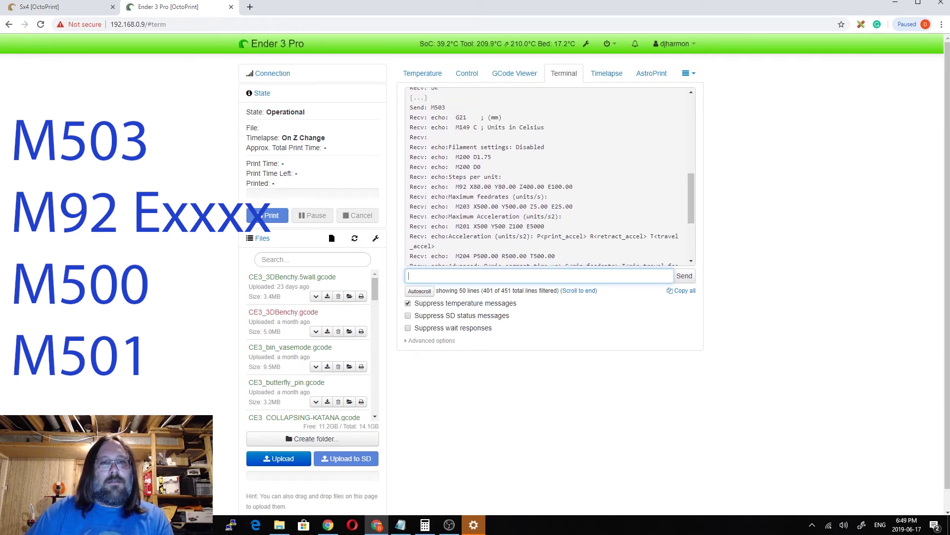
left_click_drag(456, 187, 577, 193)
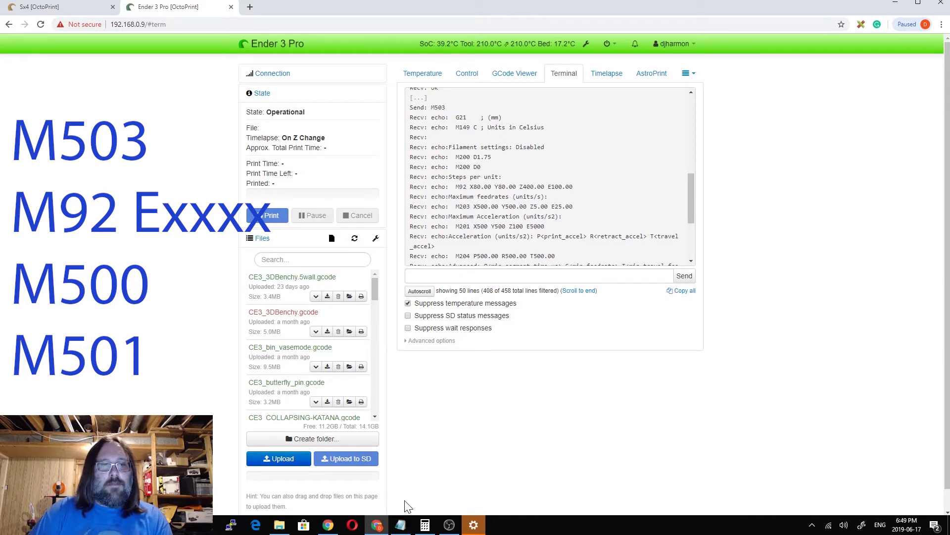
mouse_move(405, 529)
left_click(401, 481)
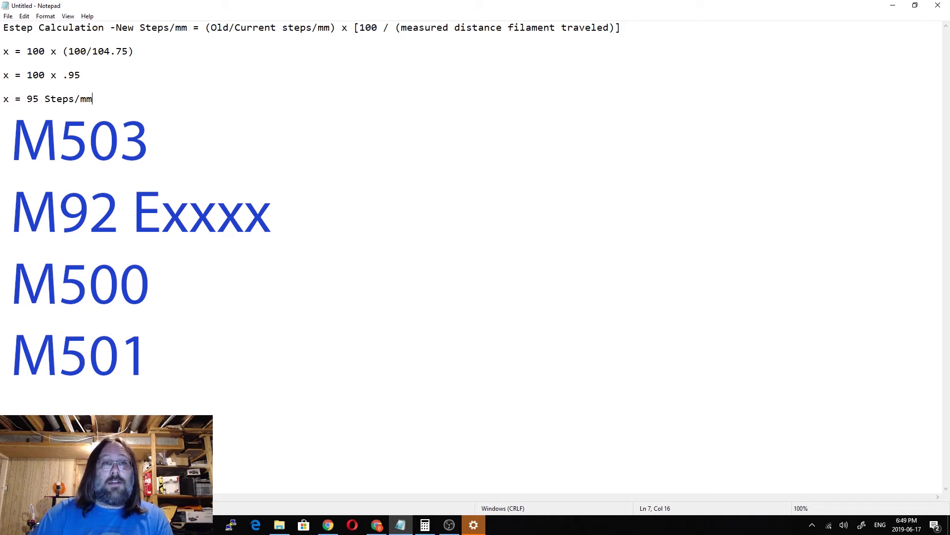
left_click_drag(336, 28, 205, 28)
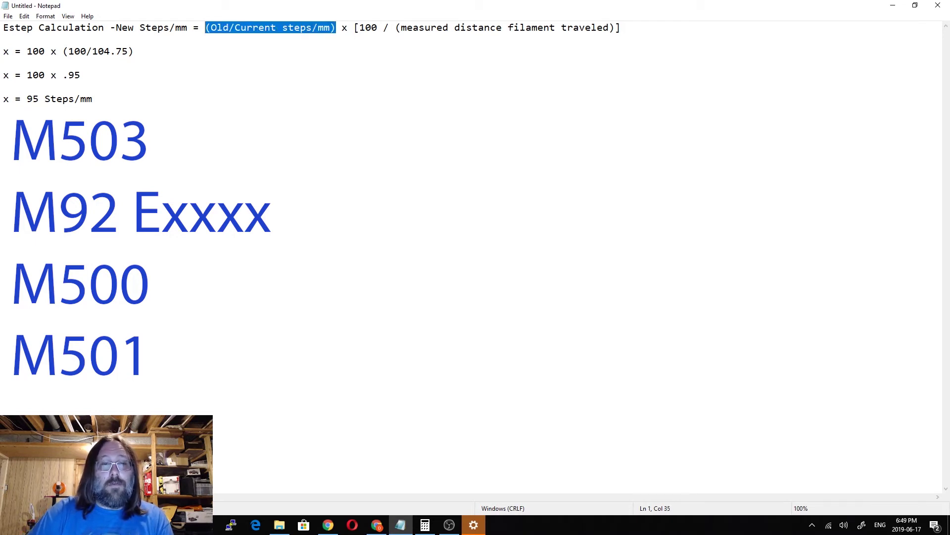
left_click(376, 525)
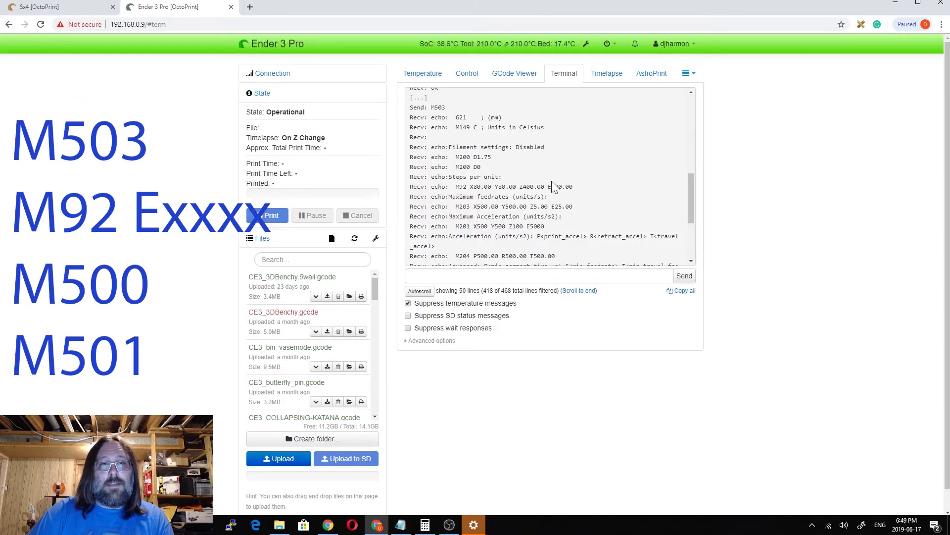
left_click_drag(574, 186, 551, 187)
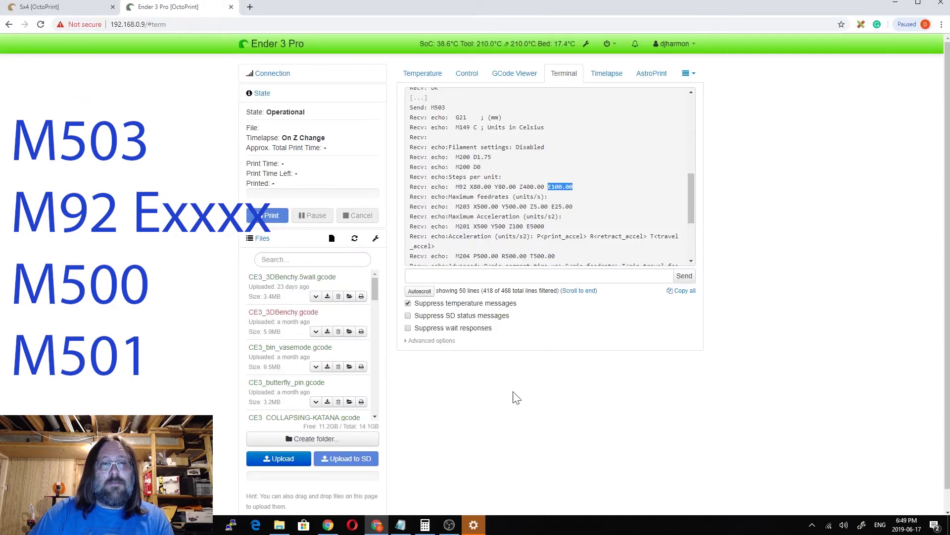
left_click(400, 526)
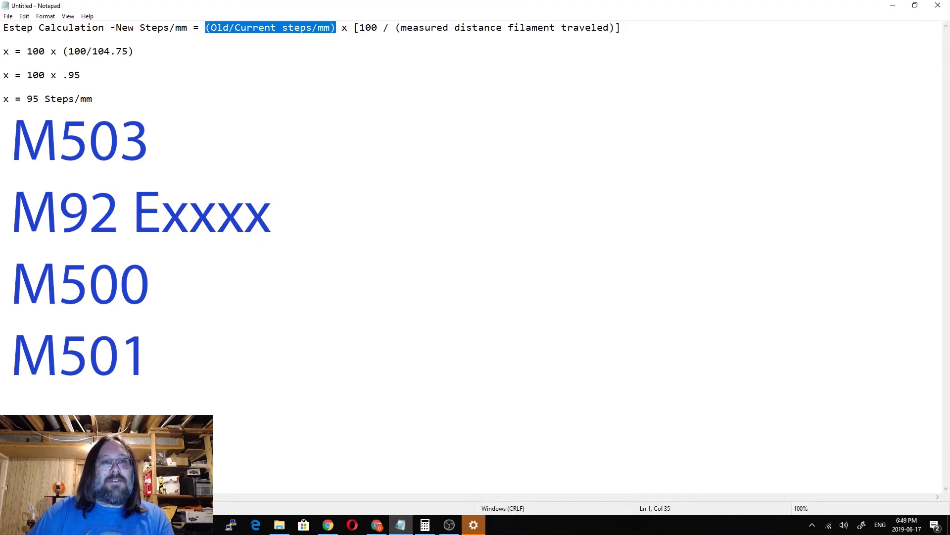
left_click_drag(378, 28, 609, 28)
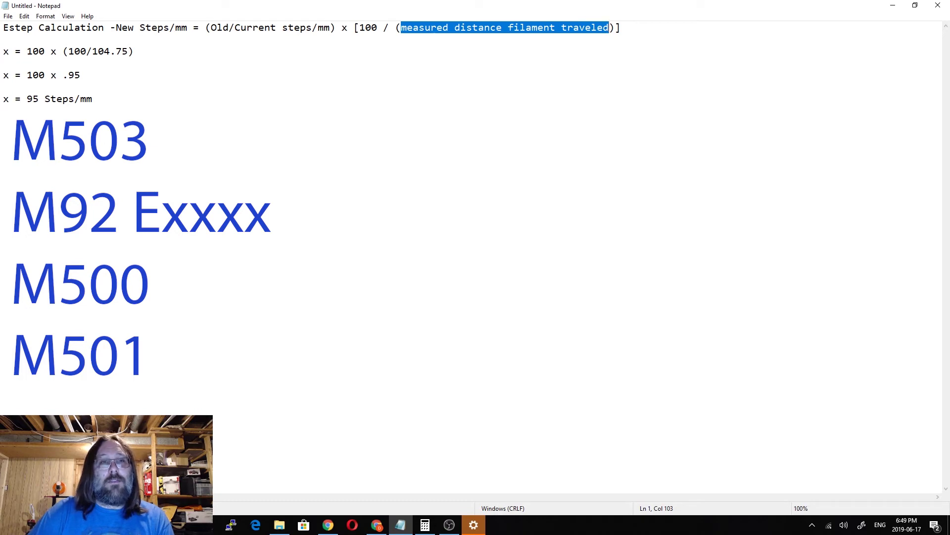
left_click(134, 51)
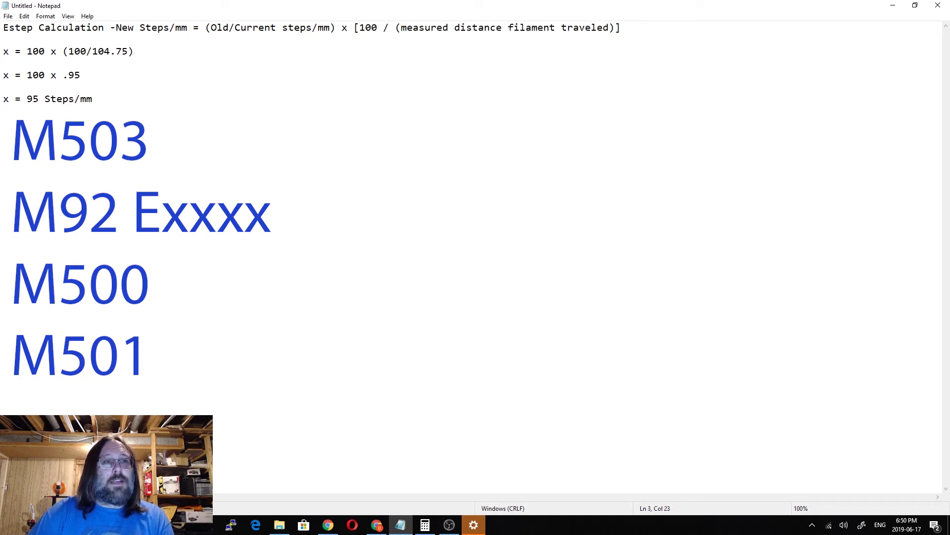
double_click(41, 51)
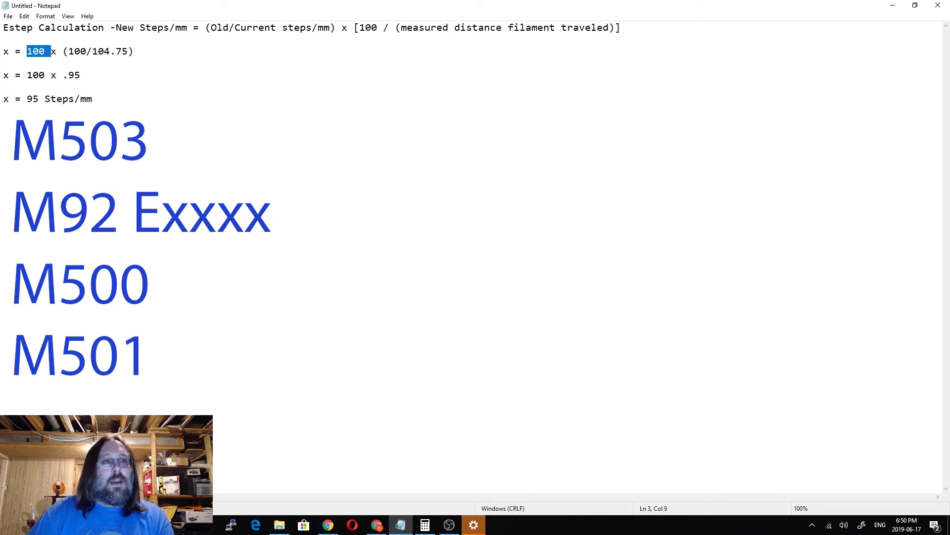
left_click_drag(63, 51, 134, 51)
left_click(80, 51)
key("shift+Right")
key("shift+Right")
key("shift+Right")
key("Right")
key("Right")
key("shift+Right")
key("shift+Right")
key("shift+Right")
key("shift+Right")
key("shift+Right")
key("shift+Right")
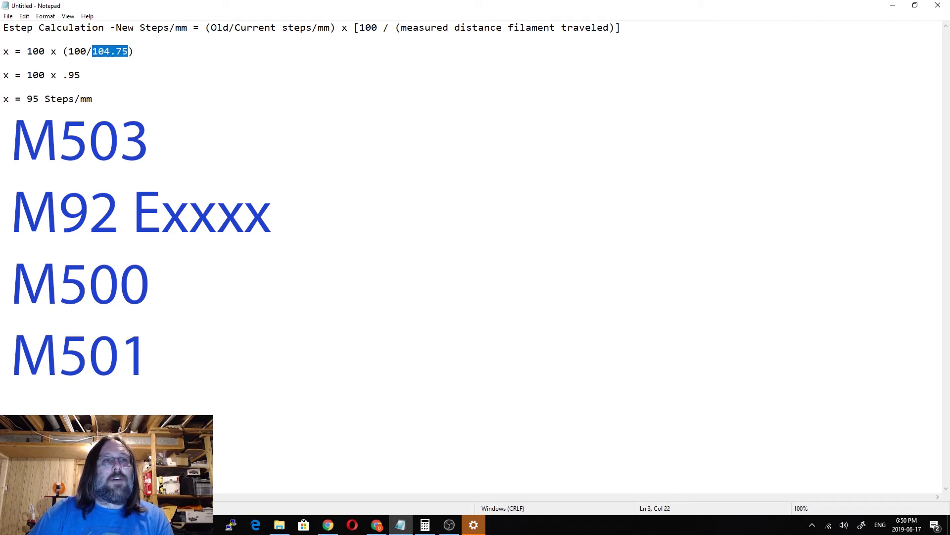
left_click_drag(69, 51, 127, 51)
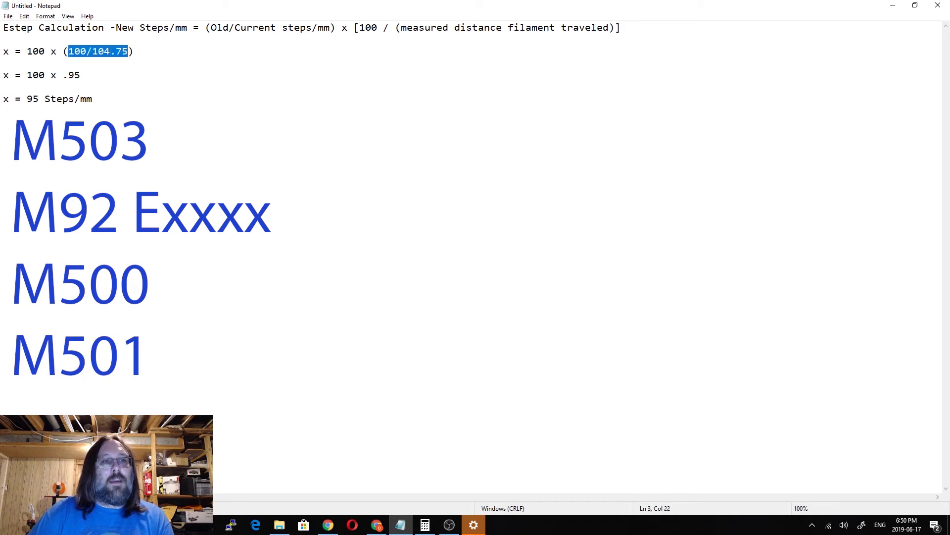
left_click_drag(69, 75, 80, 74)
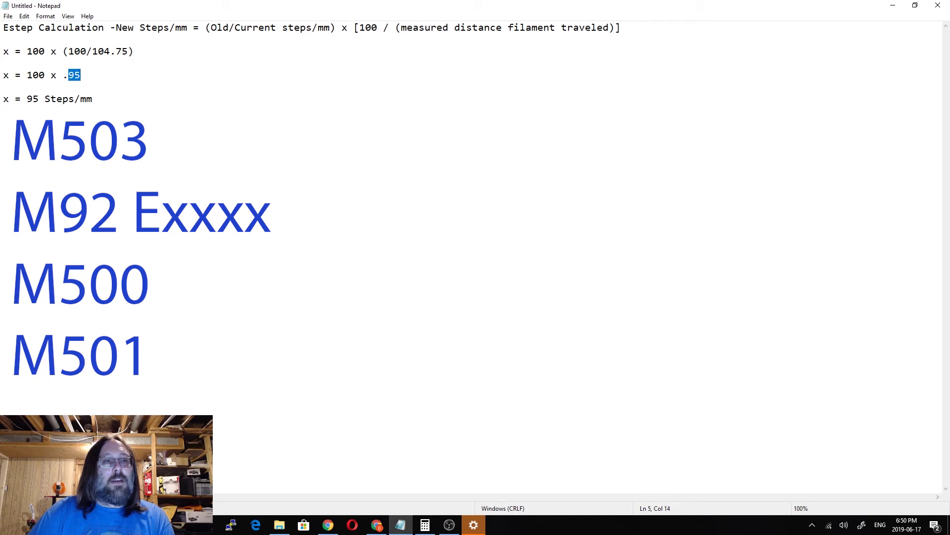
left_click(30, 75)
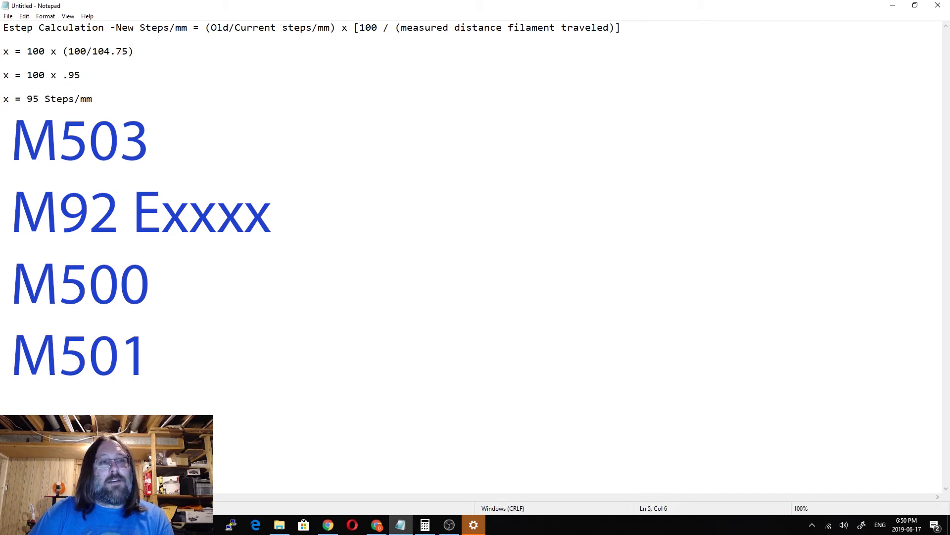
left_click_drag(68, 75, 27, 98)
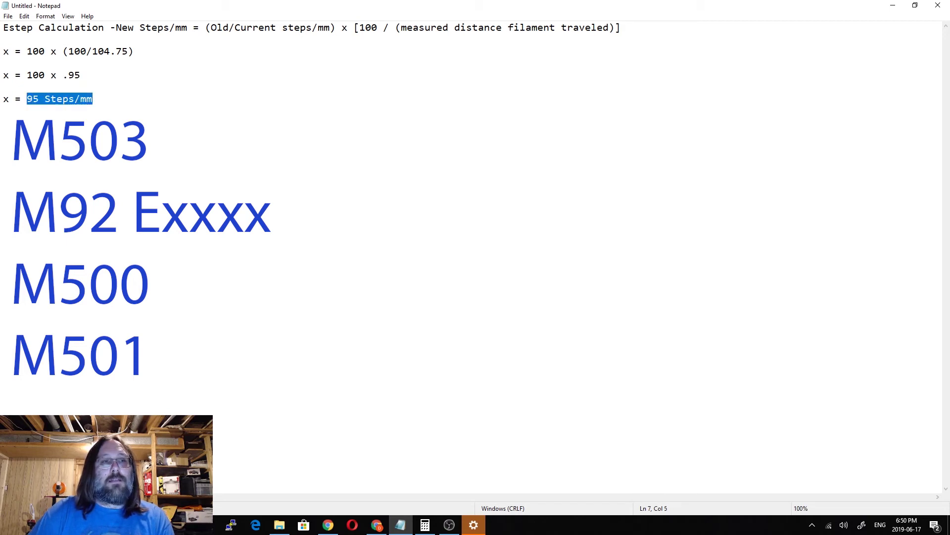
left_click(50, 99)
left_click(42, 99)
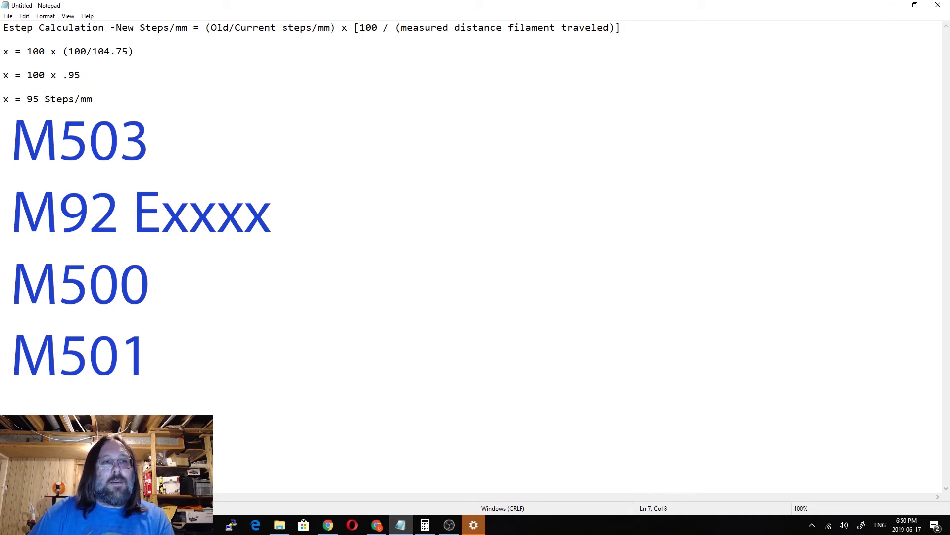
left_click_drag(26, 99, 38, 99)
left_click(39, 98)
Send M92 E95 to set the extruder to 95 steps/mm.
left_click(377, 525)
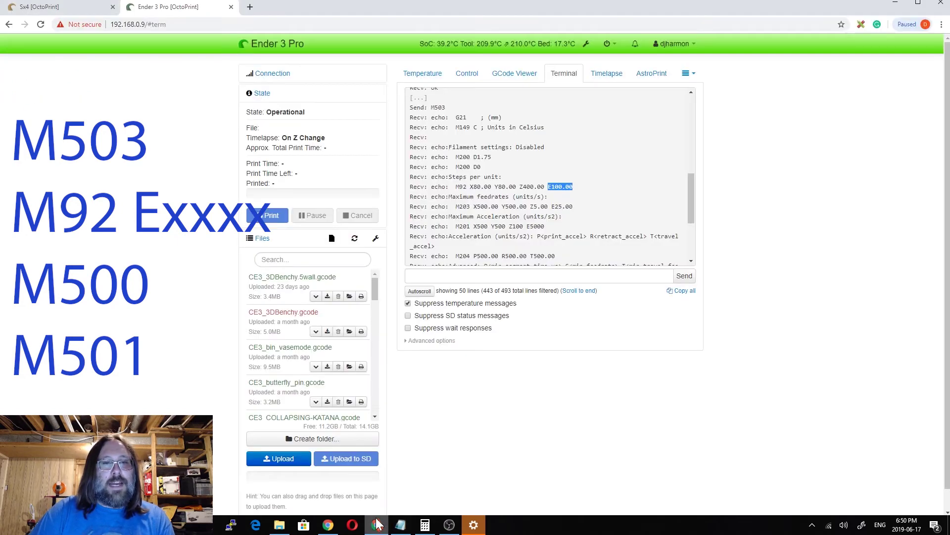
left_click(495, 275)
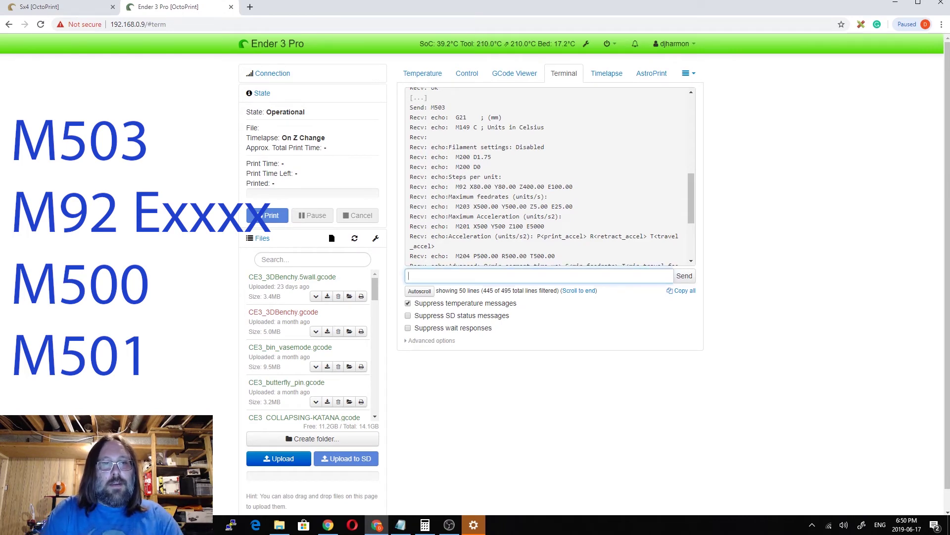
type("M92")
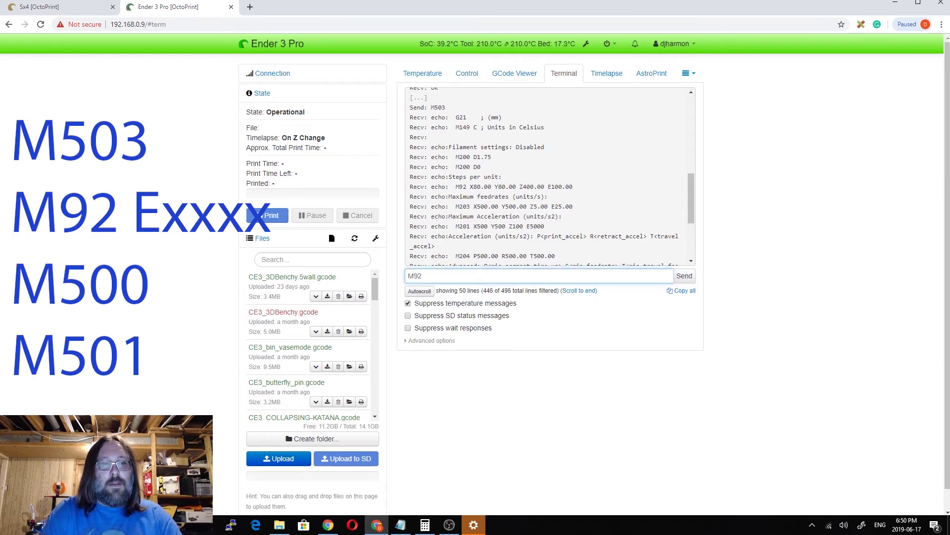
type(" E")
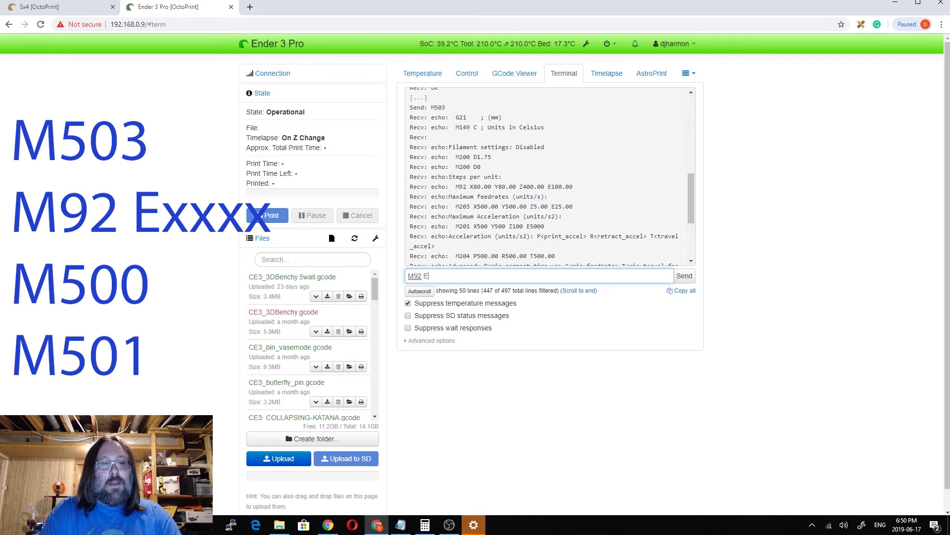
type("95")
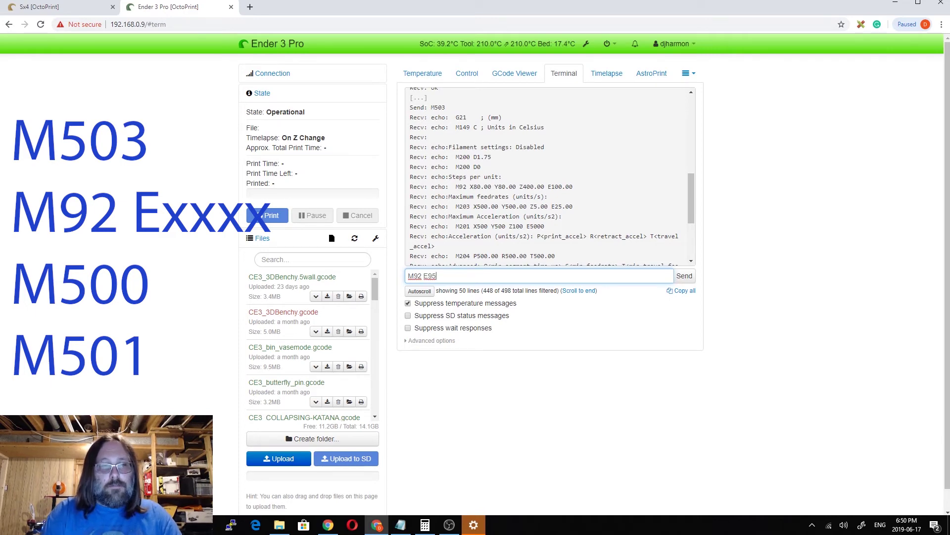
key("Return")
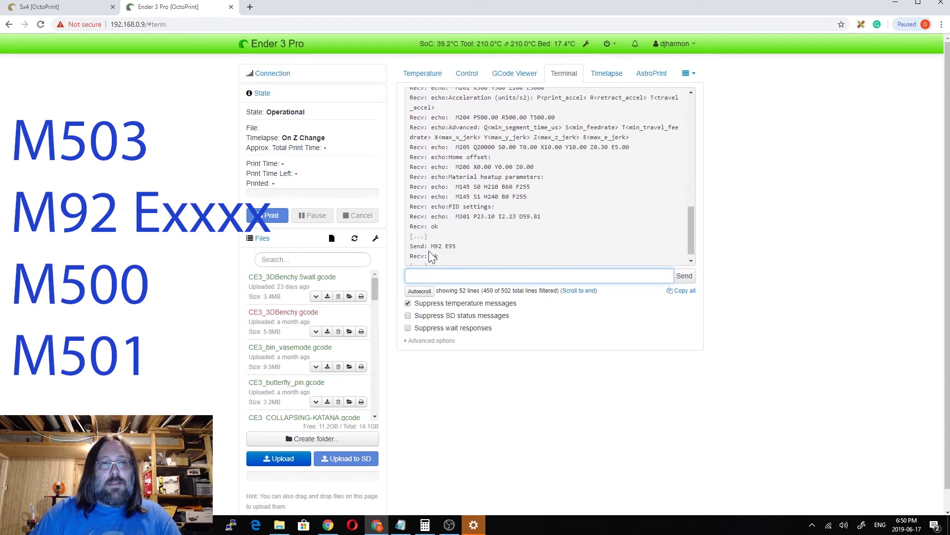
Store the new setting with M500, confirmed by Settings Stored.
scroll(435, 255, "down", 1)
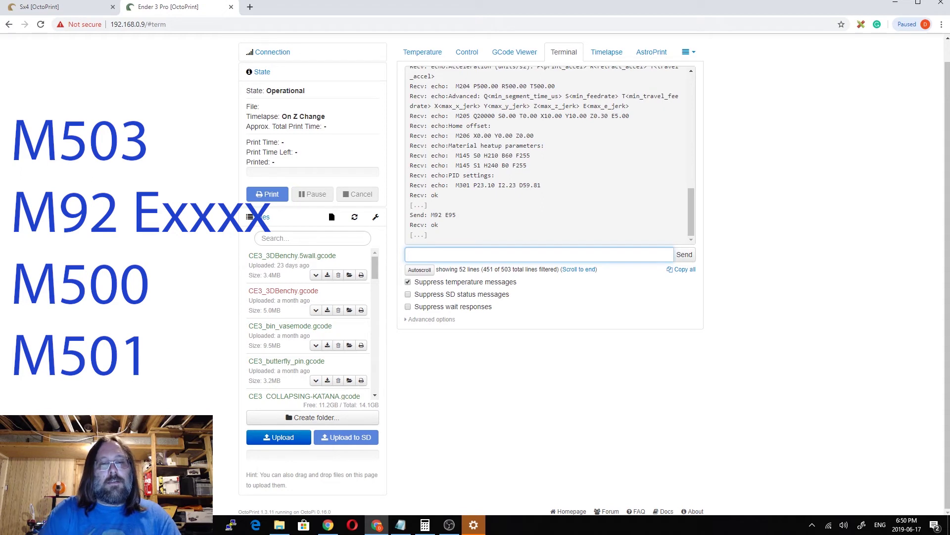
type("M500")
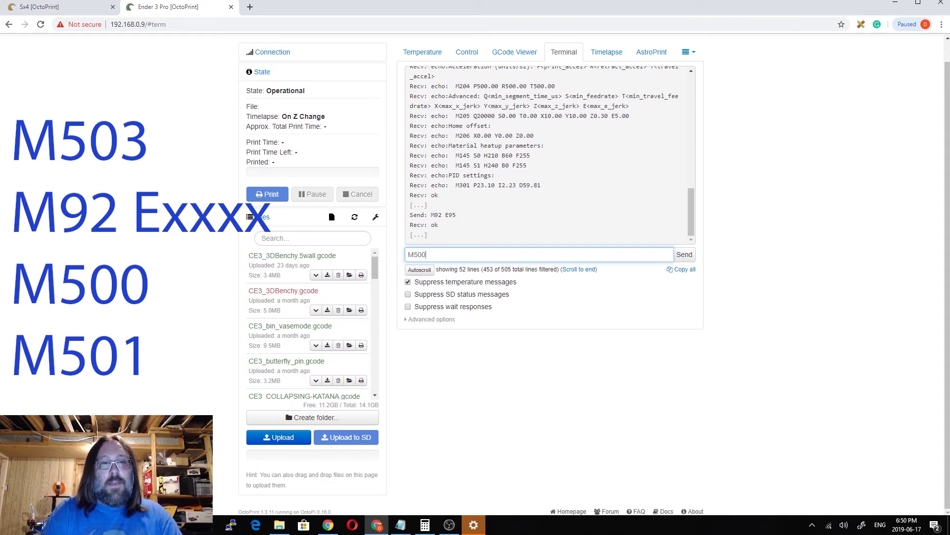
key("Return")
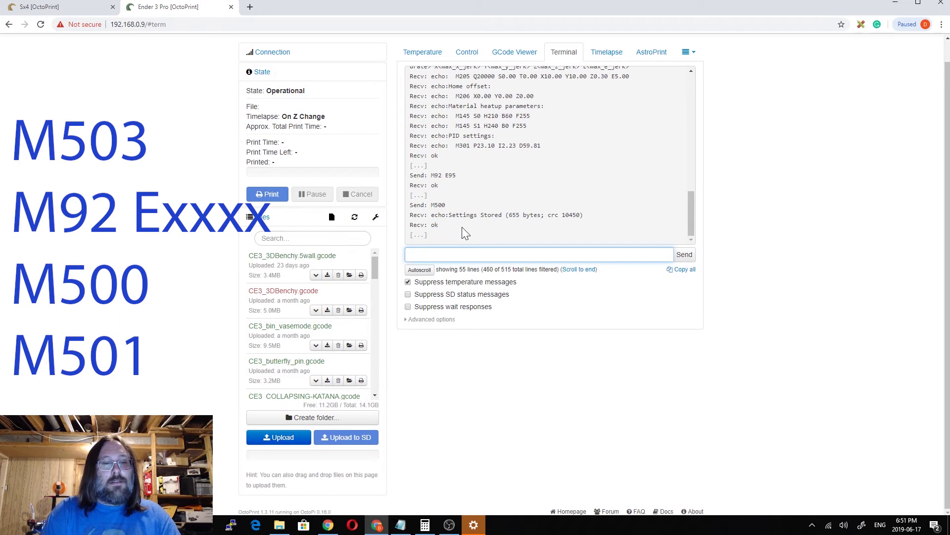
Reload settings with M501 and highlight E95.00 on the reported M92 line.
type("M501")
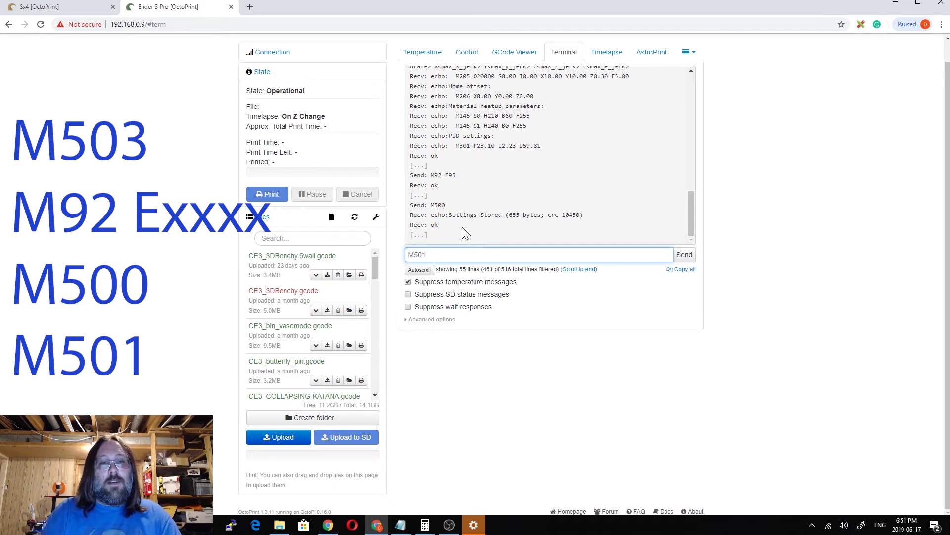
key("Return")
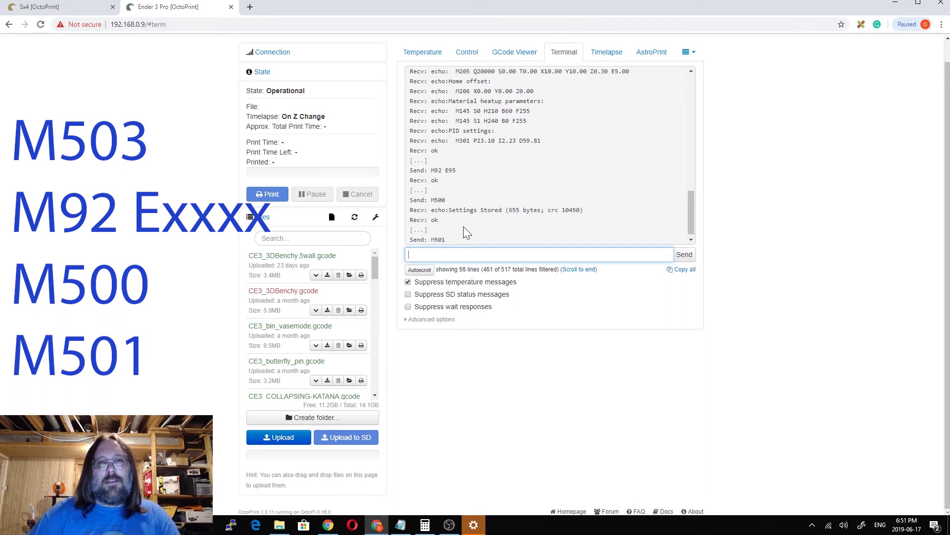
scroll(468, 227, "up", 2)
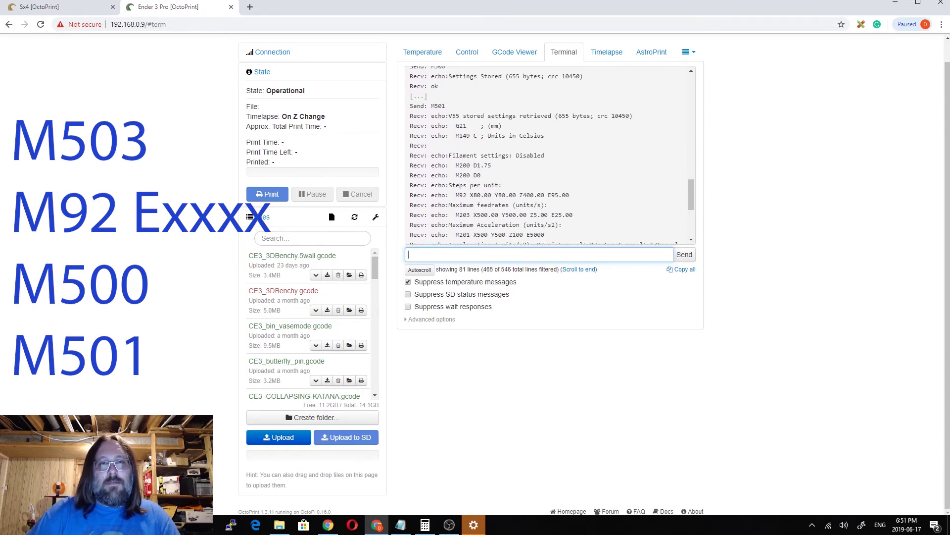
left_click_drag(570, 195, 548, 195)
left_click_drag(455, 195, 467, 195)
left_click_drag(546, 195, 570, 195)
scroll(570, 195, "down", 3)
scroll(554, 194, "up", 1)
scroll(545, 203, "down", 1)
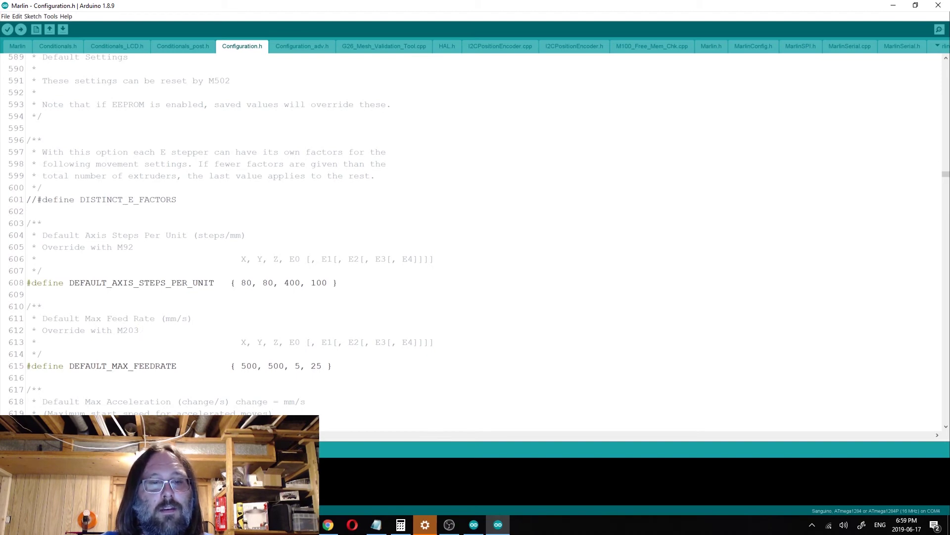
Search Configuration.h for m92 to locate the steps-per-unit setting.
key("ctrl+f")
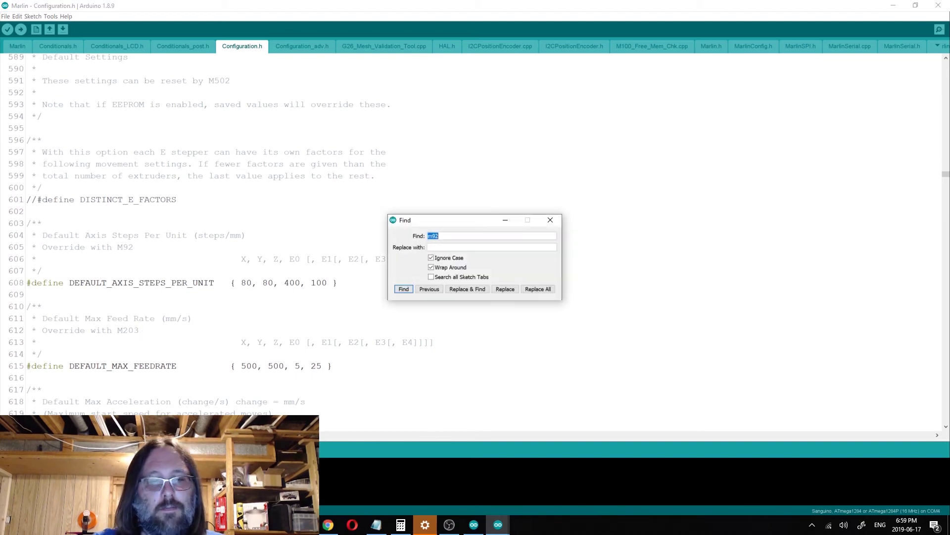
type("m92")
key("Return")
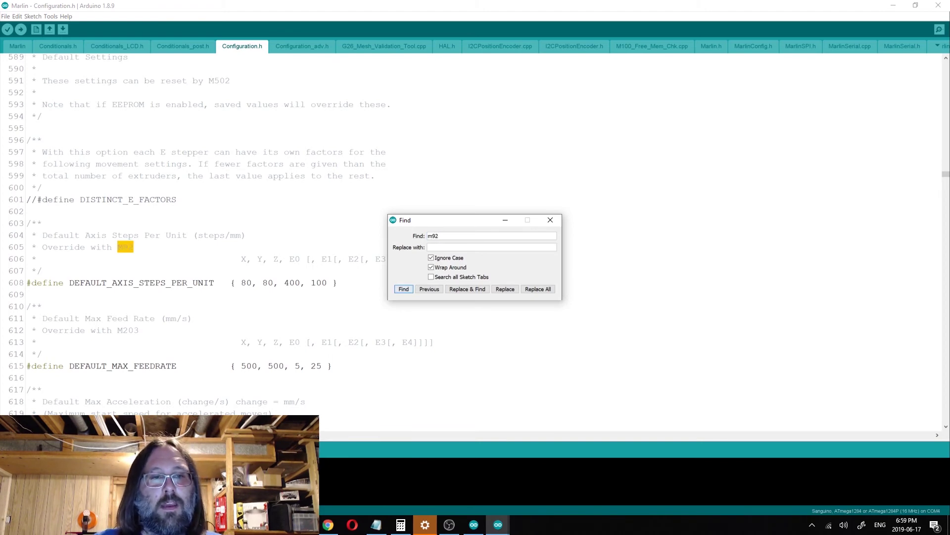
left_click(551, 220)
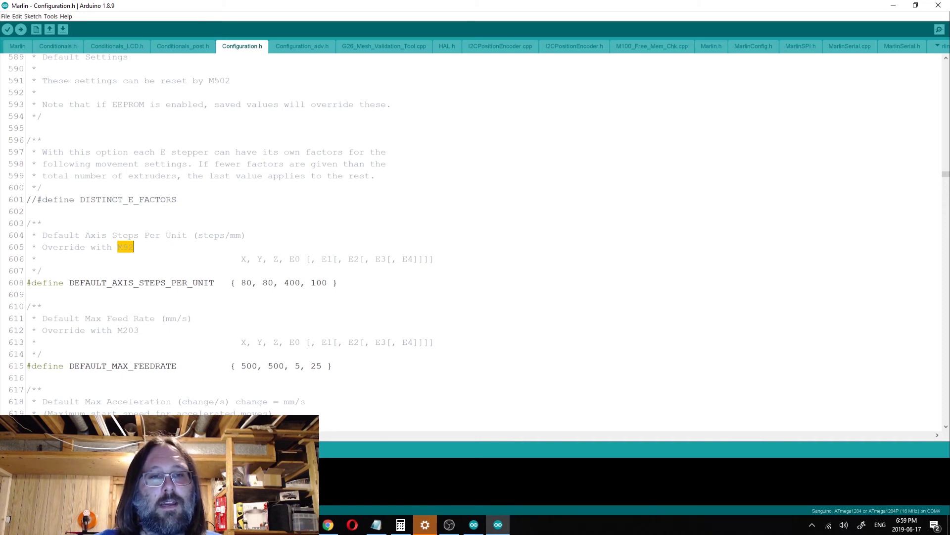
left_click(247, 258)
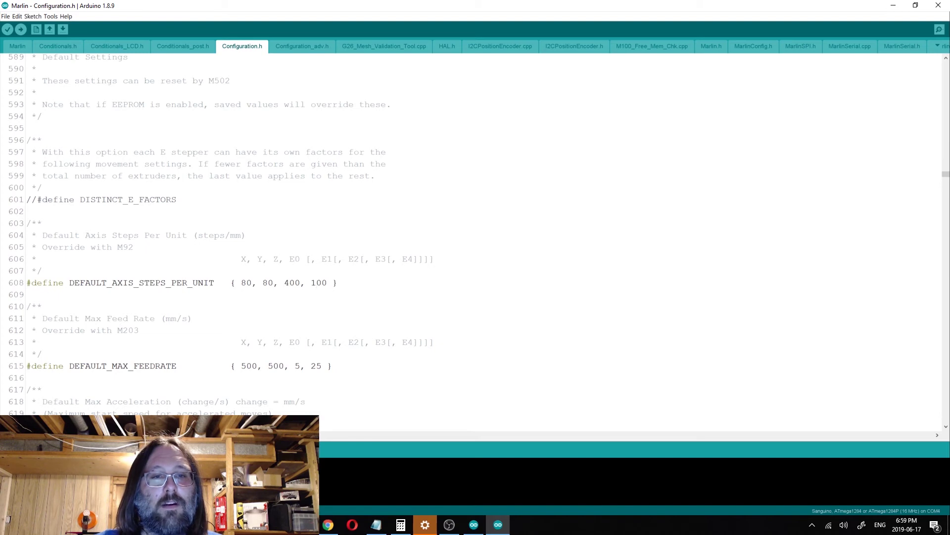
Change the extruder value 100 to 95 on line 608 and save Configuration.h.
double_click(319, 282)
type("95")
key("End")
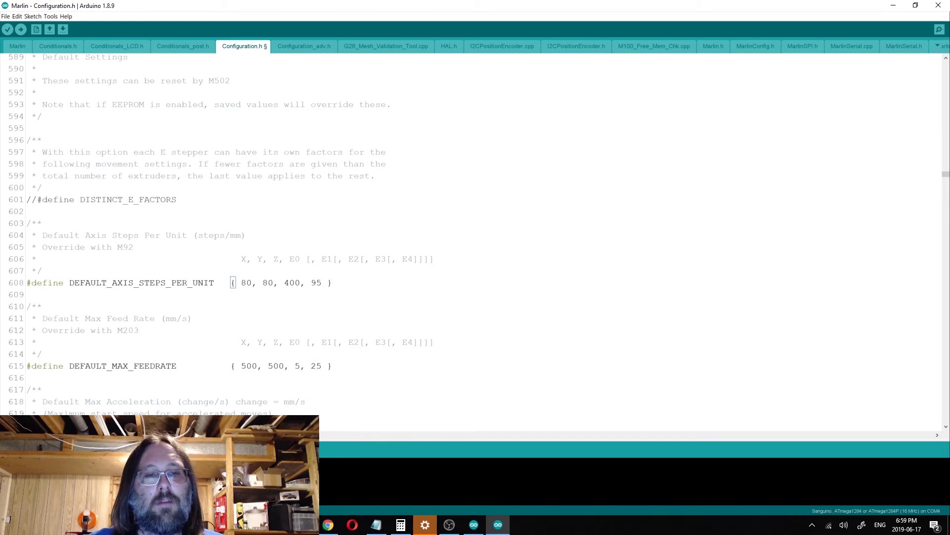
key("ctrl+s")
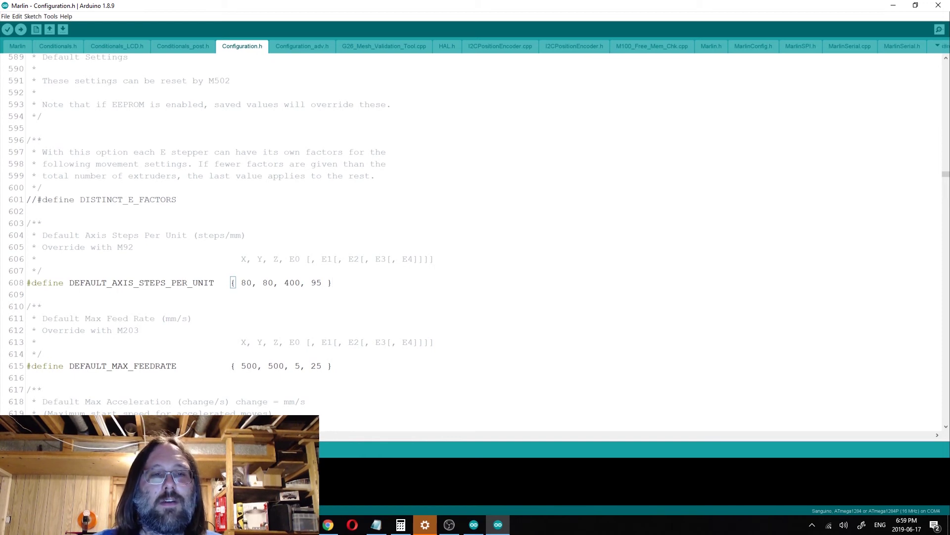